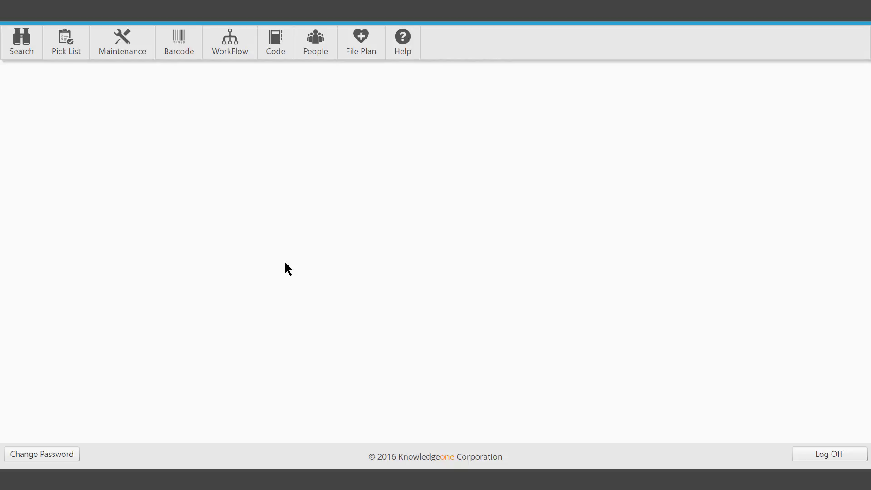
# - Show the unfiltered Document Profile list of all 33 records via Maintenance
pyautogui.click(150, 55)
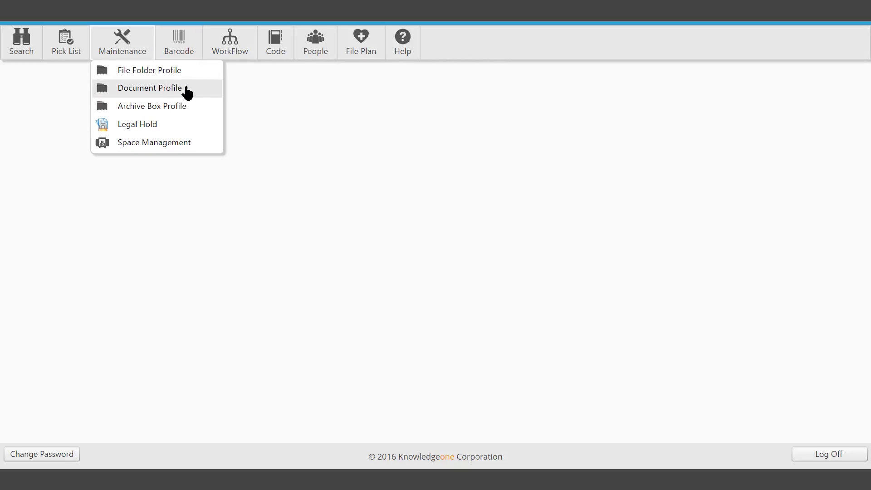
pyautogui.click(210, 94)
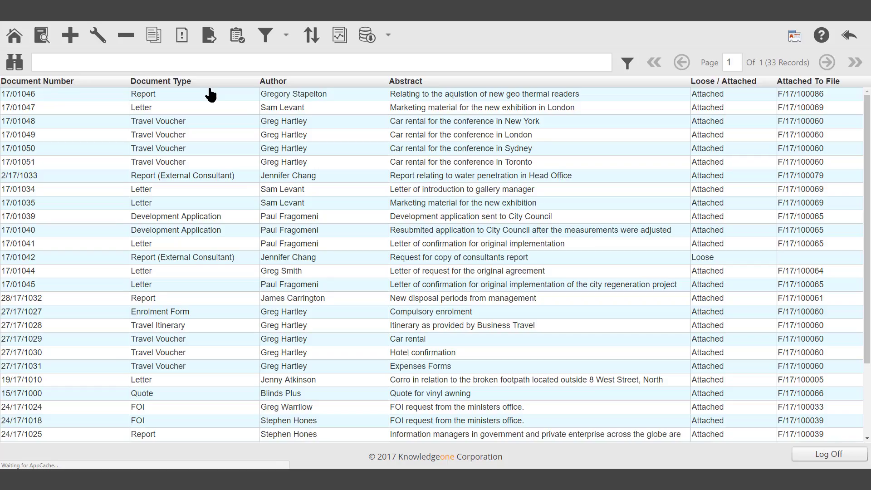
pyautogui.click(281, 37)
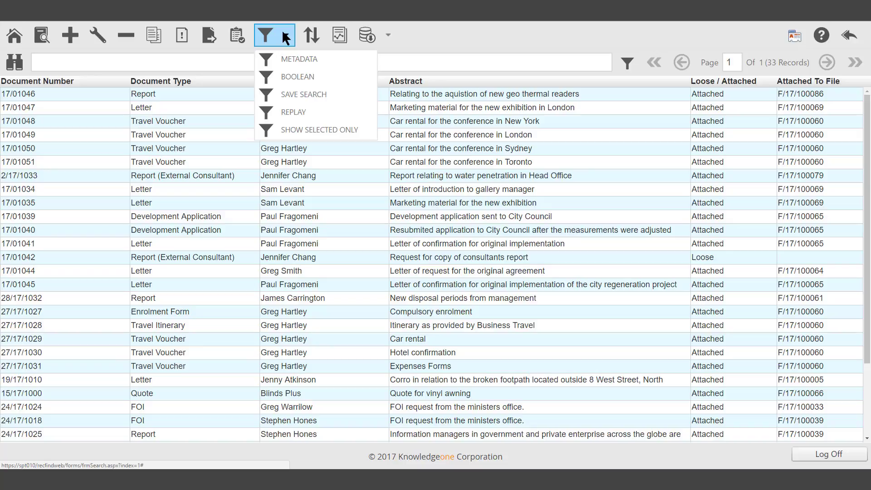
pyautogui.click(90, 63)
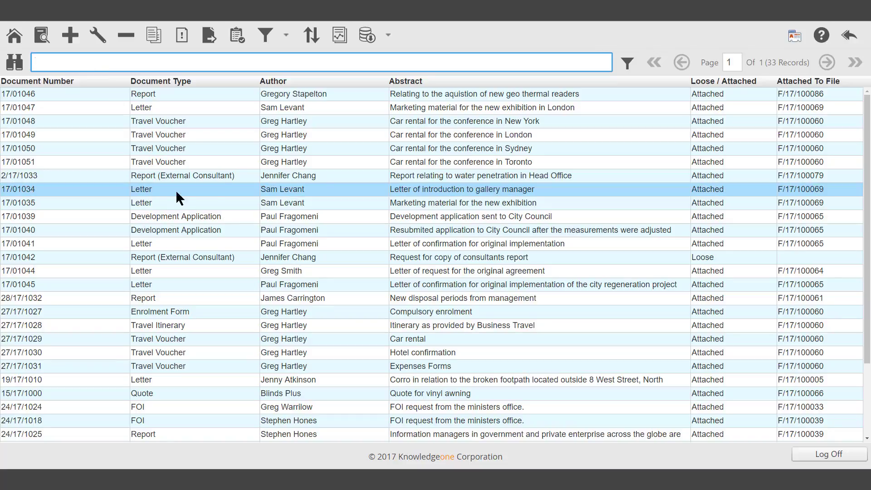
# - Select records 17/01048, 17/01049, 17/01051, 17/01034 and 17/01039 together
pyautogui.click(289, 121)
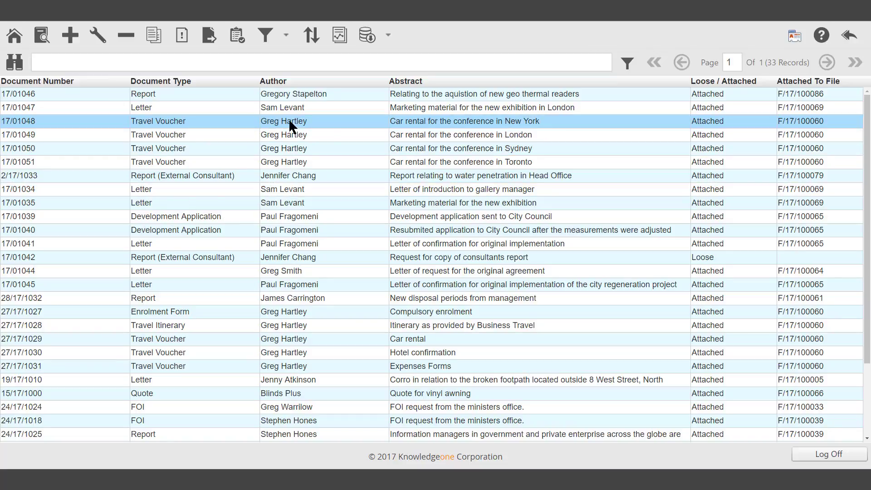
pyautogui.keyDown('ctrl'); pyautogui.click(290, 135); pyautogui.keyUp('ctrl')
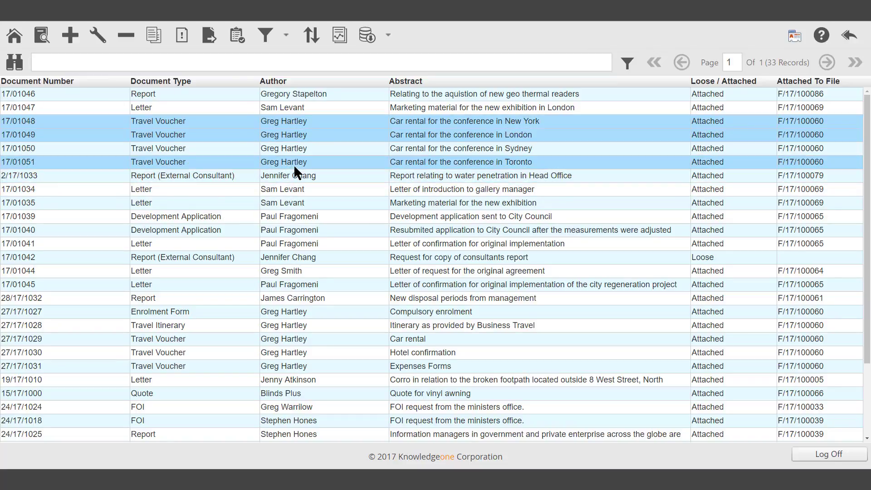
pyautogui.keyDown('ctrl'); pyautogui.click(295, 214); pyautogui.keyUp('ctrl')
pyautogui.keyDown('ctrl'); pyautogui.click(295, 190); pyautogui.keyUp('ctrl')
pyautogui.keyDown('ctrl'); pyautogui.click(331, 231); pyautogui.keyUp('ctrl')
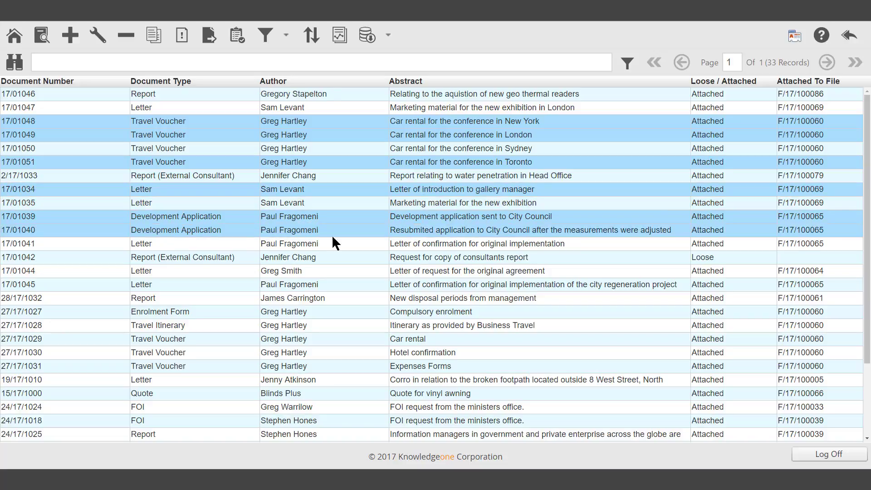
# - Add the five selected records to the Pick List and acknowledge the confirmation
pyautogui.click(237, 35)
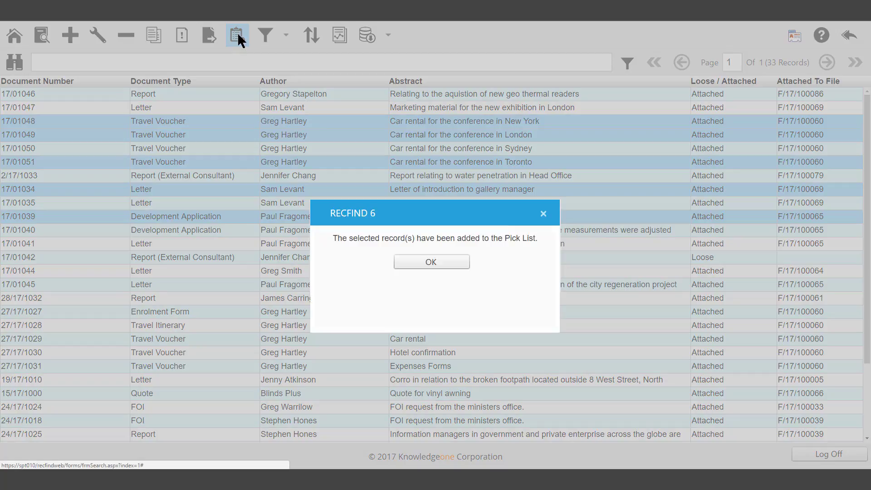
pyautogui.click(435, 264)
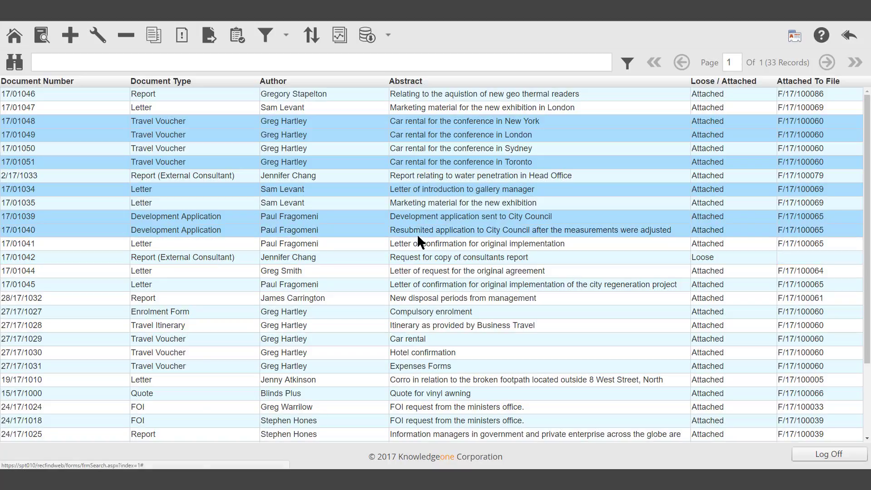